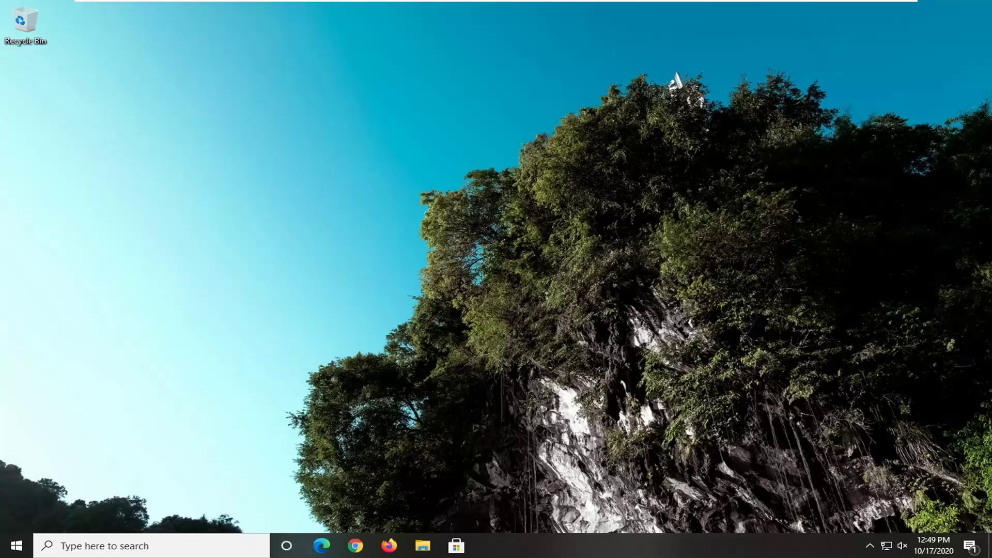
# Step: Search the Start menu for 'regedit' and launch Registry Editor as administrator
pyautogui.click(3, 552)
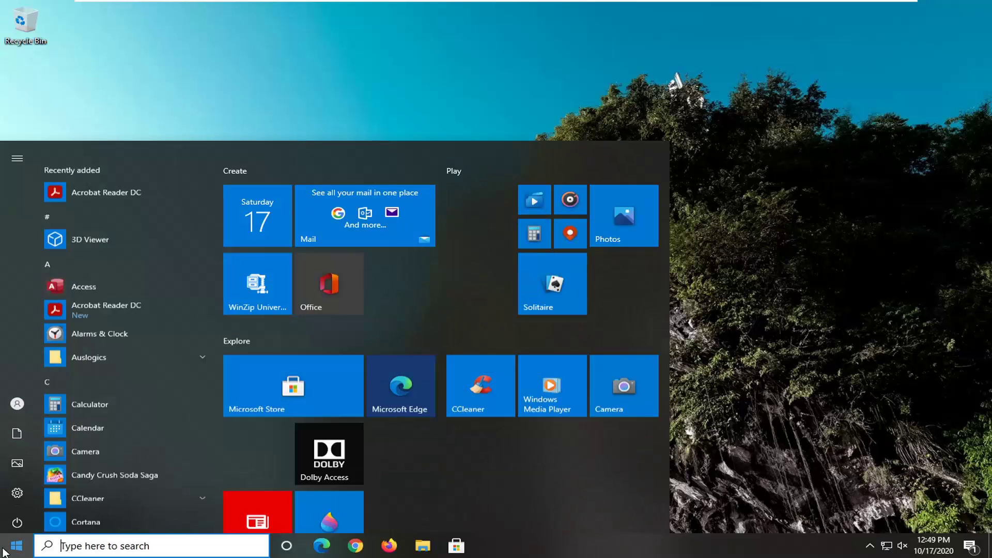
pyautogui.write('regedit')
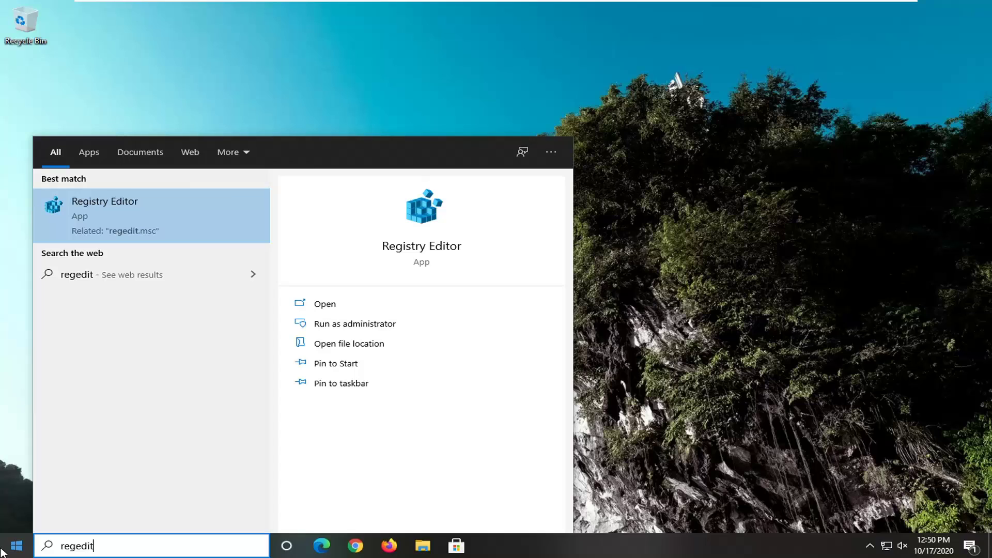
pyautogui.rightClick(118, 221)
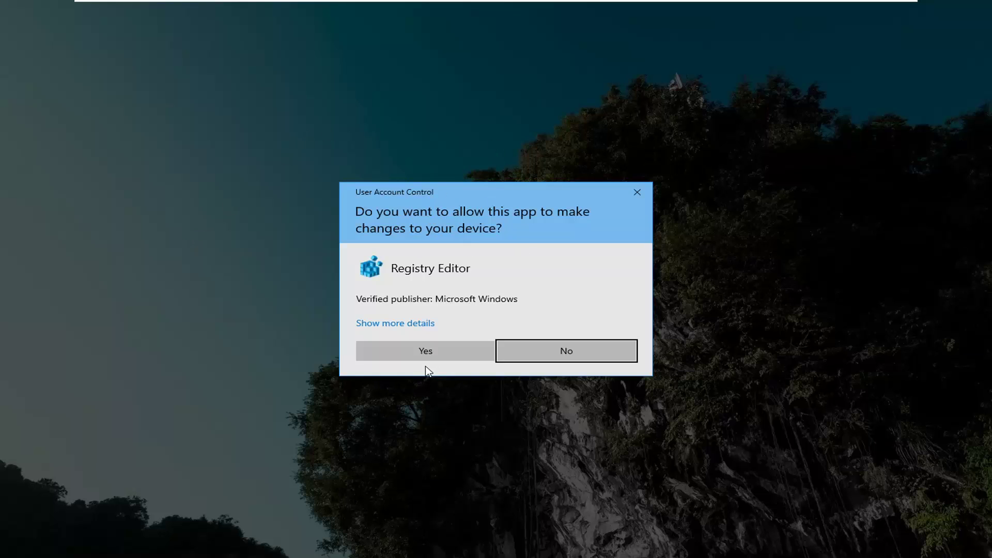
pyautogui.click(412, 351)
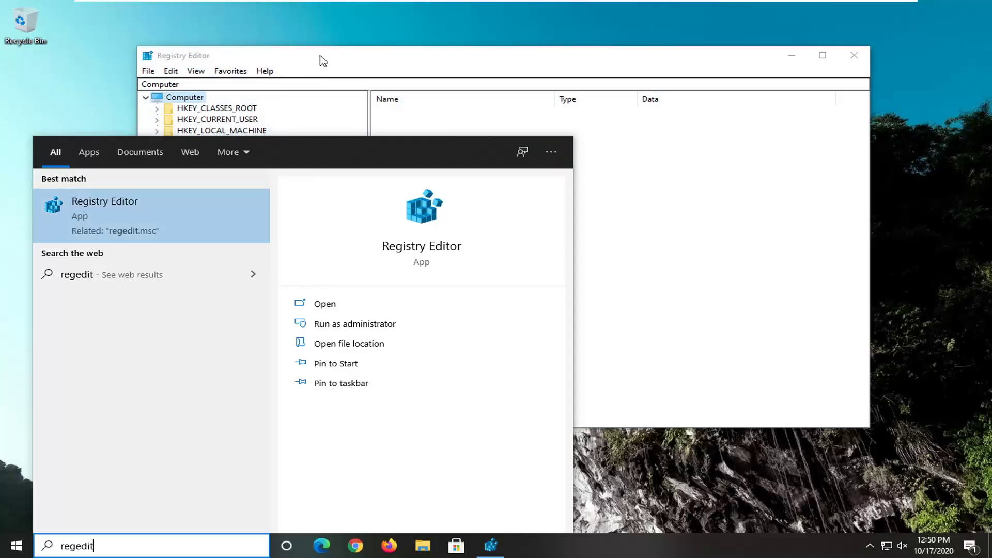
# Step: Bring Registry Editor to the front and cancel a File > Export registry backup
pyautogui.click(327, 61)
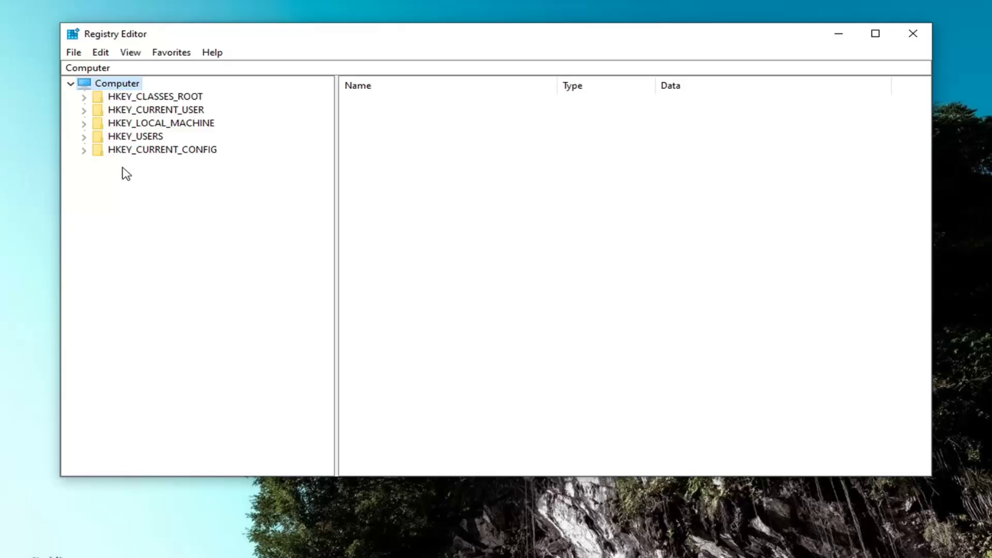
pyautogui.click(73, 54)
pyautogui.click(73, 54)
pyautogui.click(74, 54)
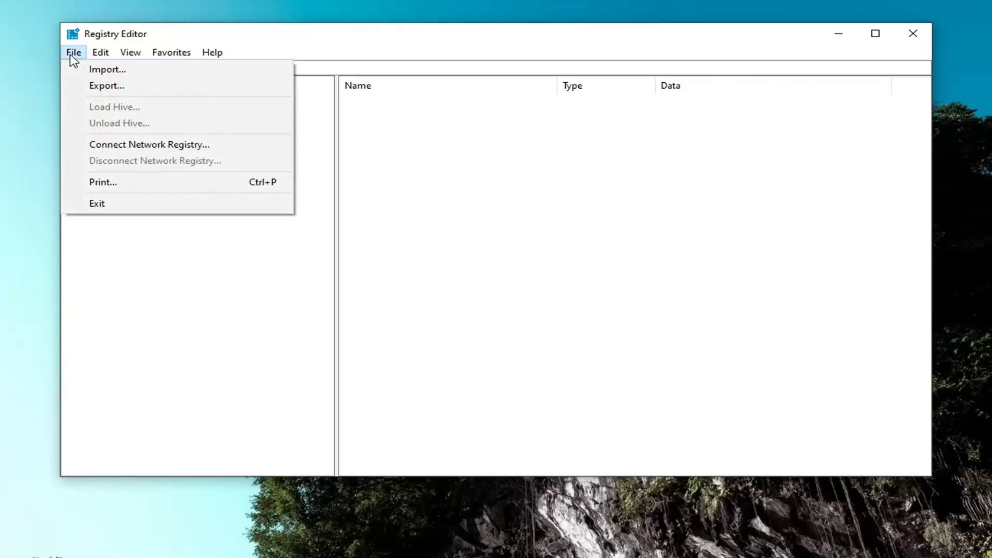
pyautogui.click(111, 86)
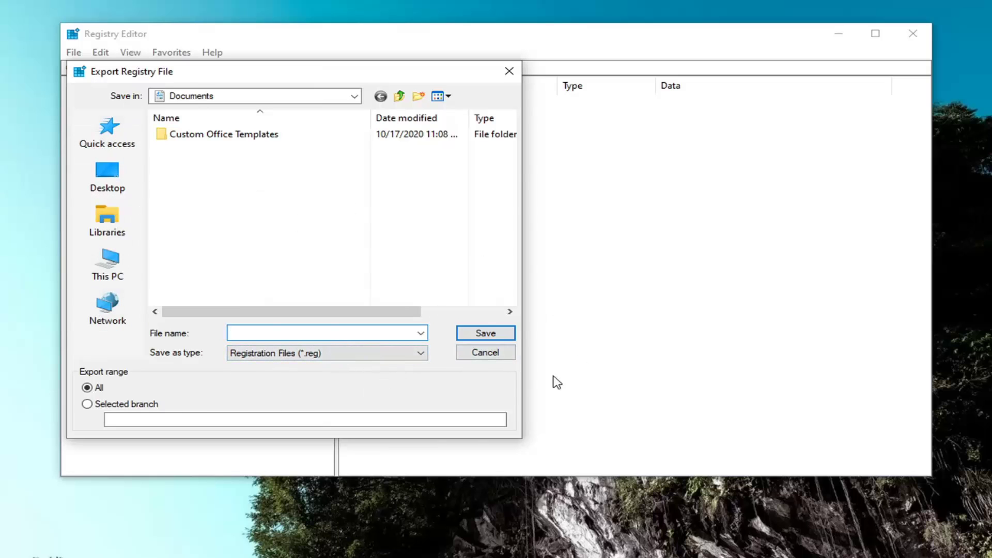
pyautogui.click(486, 353)
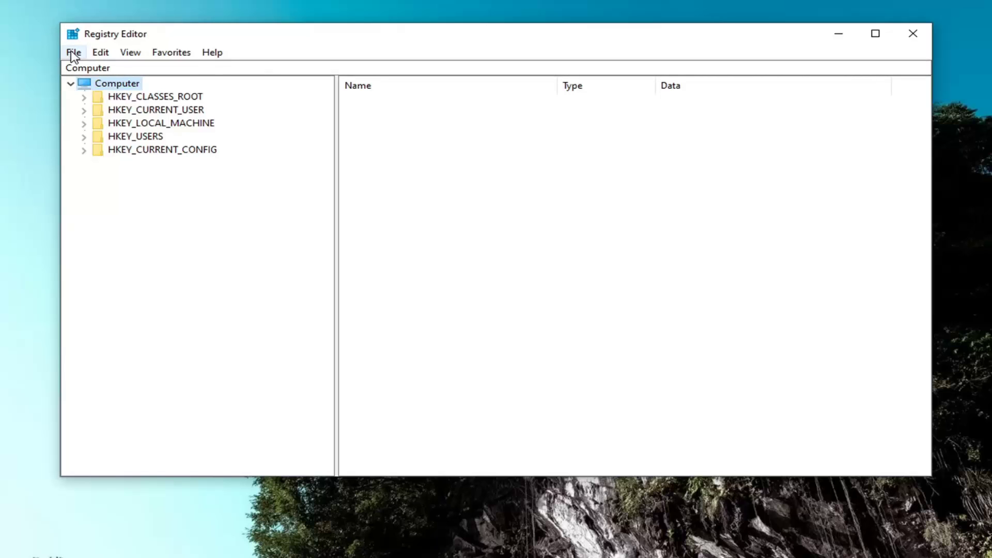
# Step: Start a registry File > Import, look in the Desktop folder, and cancel it
pyautogui.click(74, 53)
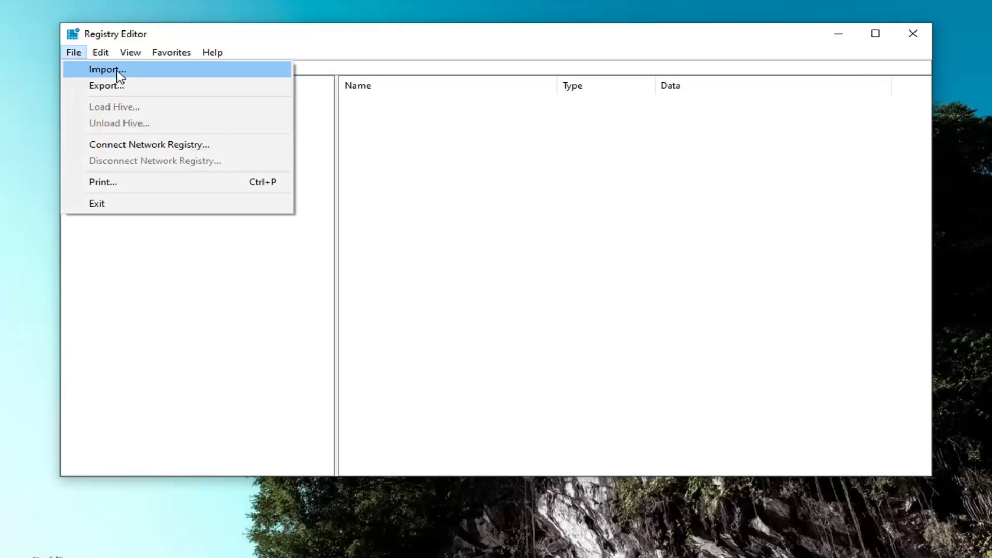
pyautogui.click(117, 71)
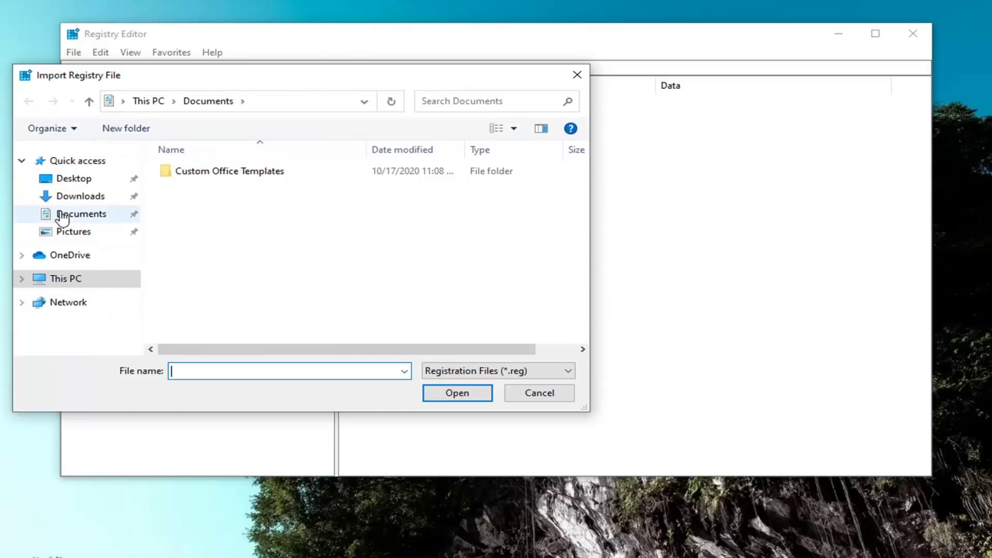
pyautogui.click(83, 179)
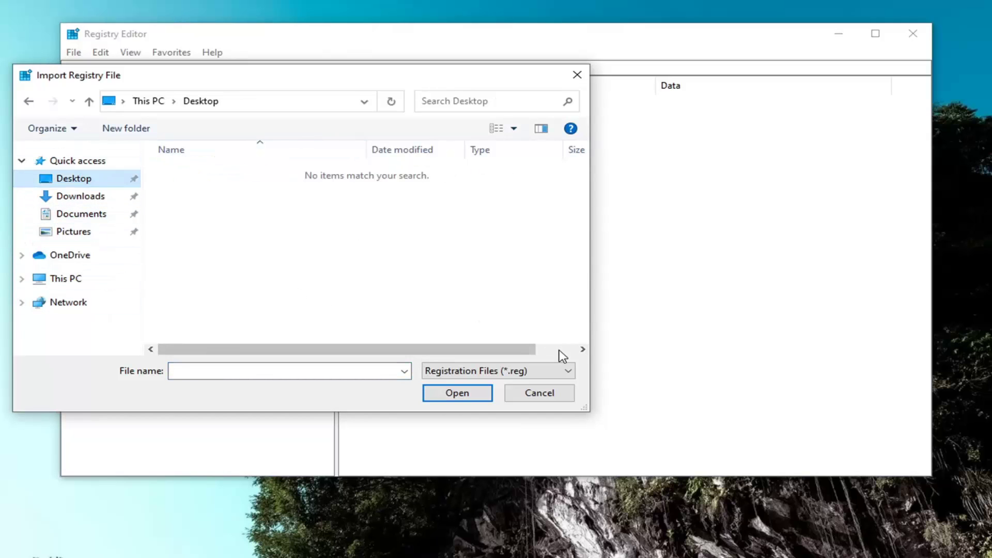
pyautogui.click(536, 401)
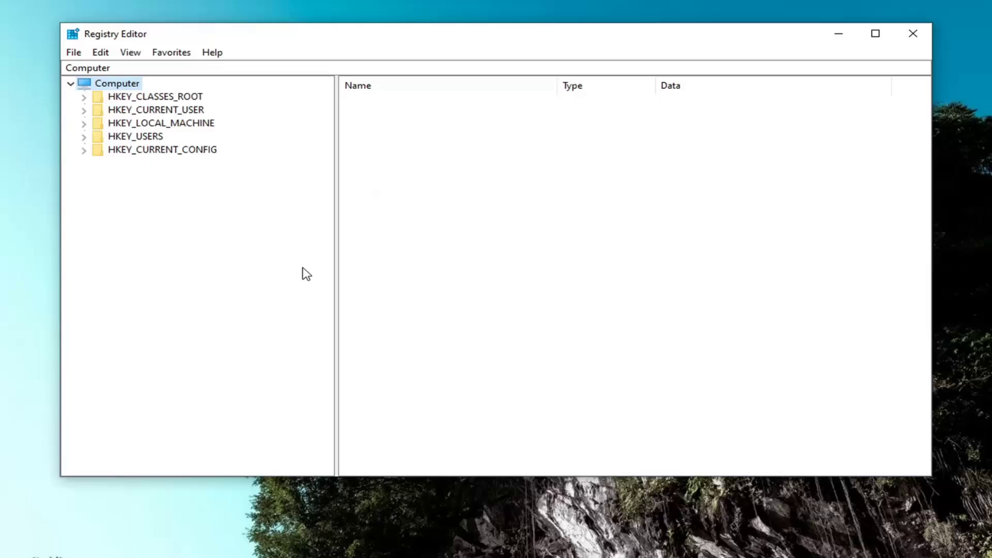
# Step: Expand HKEY_LOCAL_MACHINE\SOFTWARE\Policies\Microsoft\Windows and select its System subkey
pyautogui.doubleClick(192, 125)
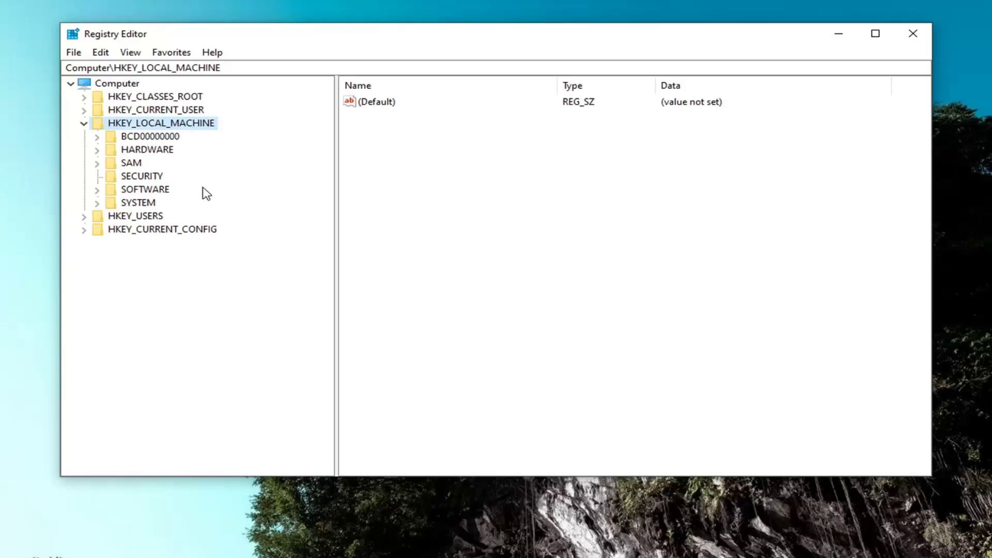
pyautogui.doubleClick(155, 190)
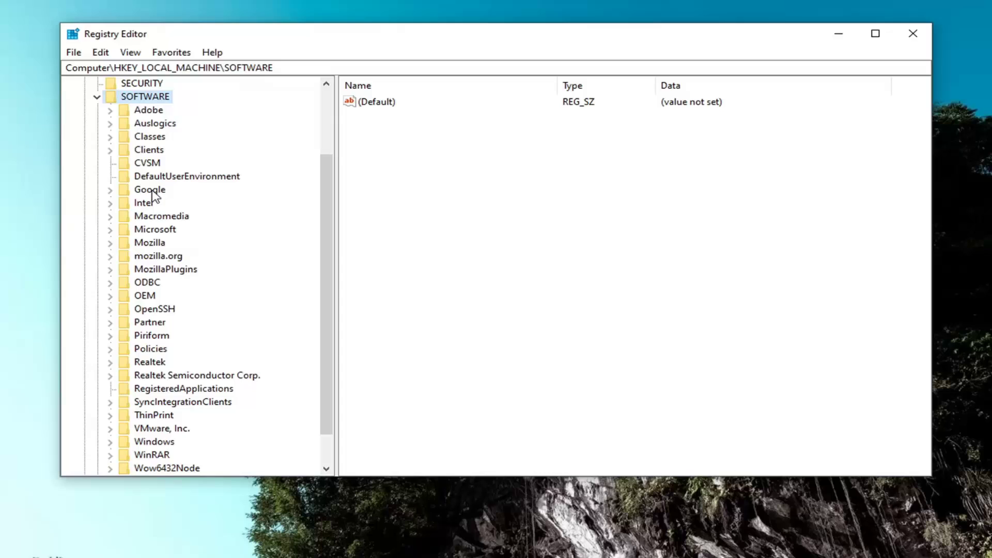
pyautogui.doubleClick(152, 351)
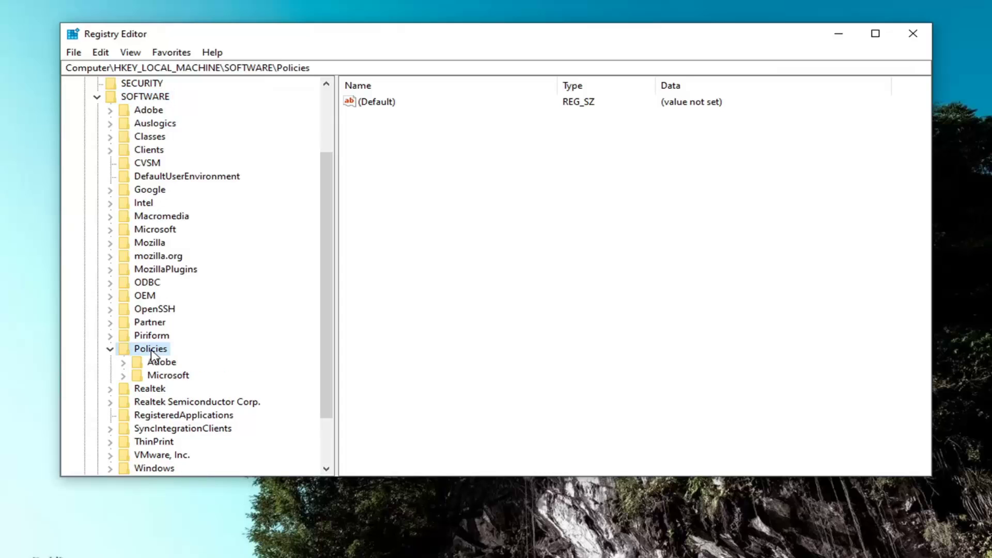
pyautogui.doubleClick(165, 378)
pyautogui.click(166, 376)
pyautogui.click(176, 339)
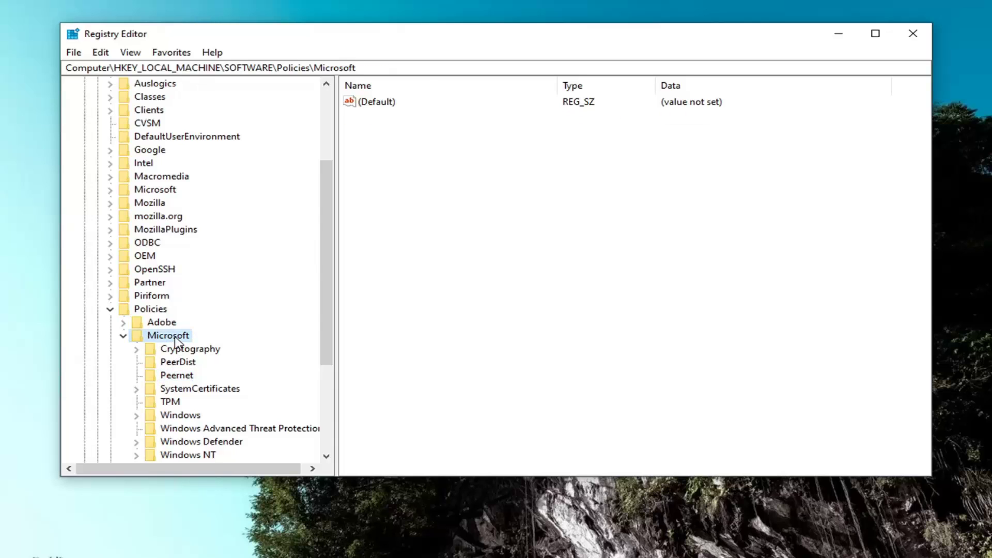
pyautogui.scroll(-4, 179, 408)
pyautogui.click(176, 256)
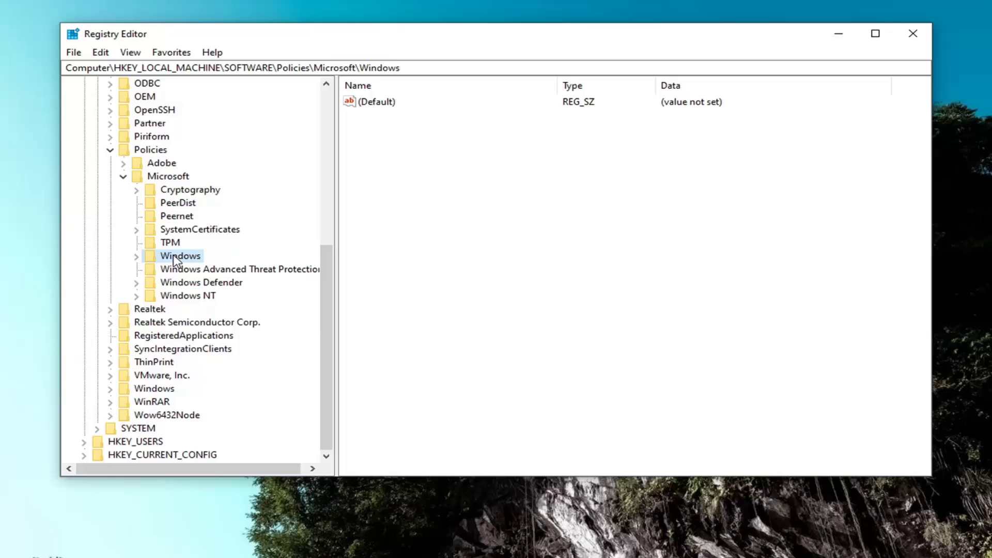
pyautogui.doubleClick(176, 257)
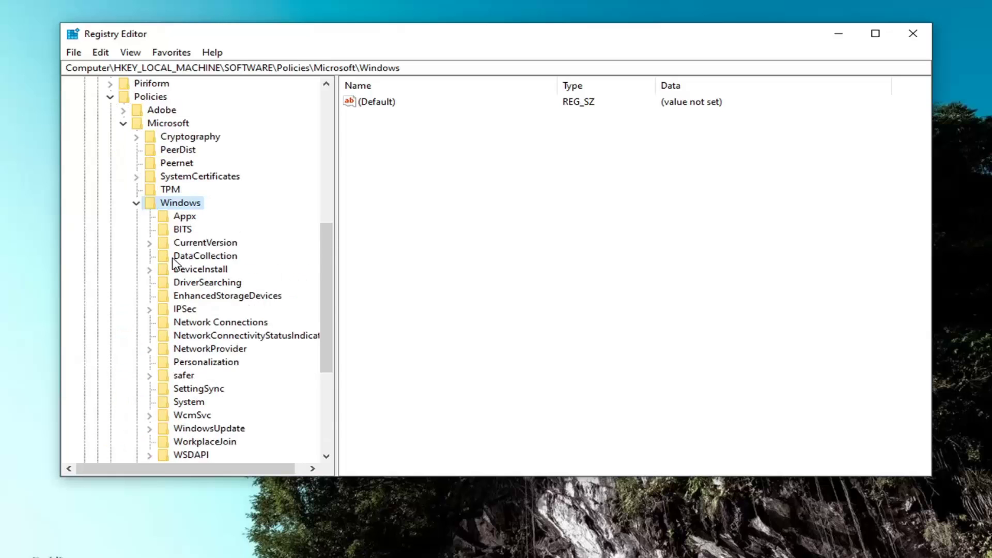
pyautogui.click(188, 403)
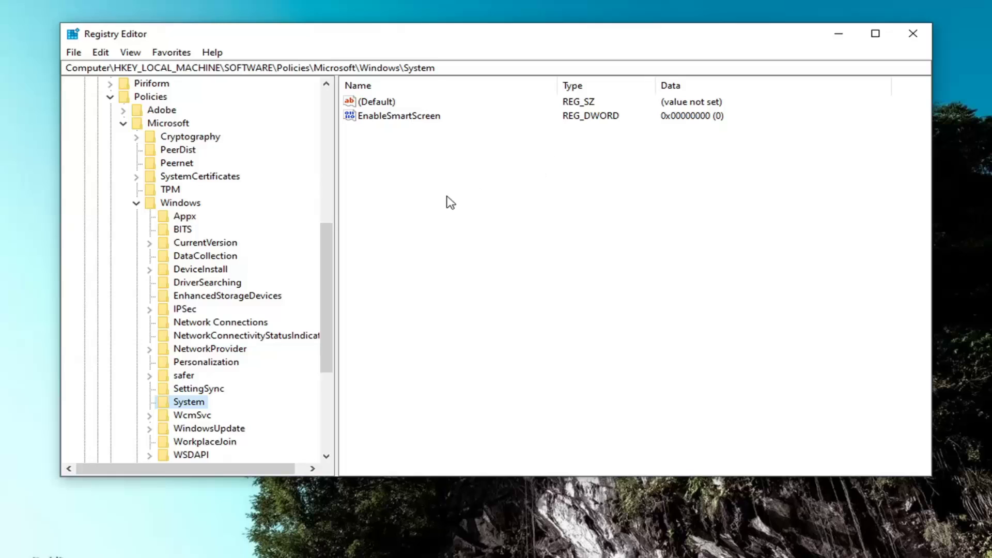
# Step: Create a DWORD (32-bit) value named AllowBlockingAppsAtShutdown in the System key
pyautogui.rightClick(428, 153)
pyautogui.moveTo(471, 165)
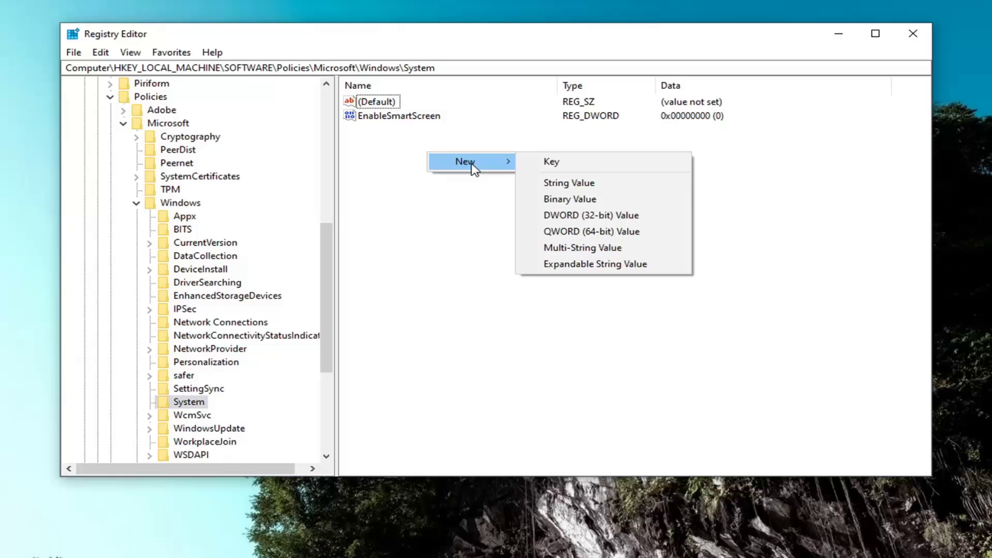
pyautogui.click(590, 215)
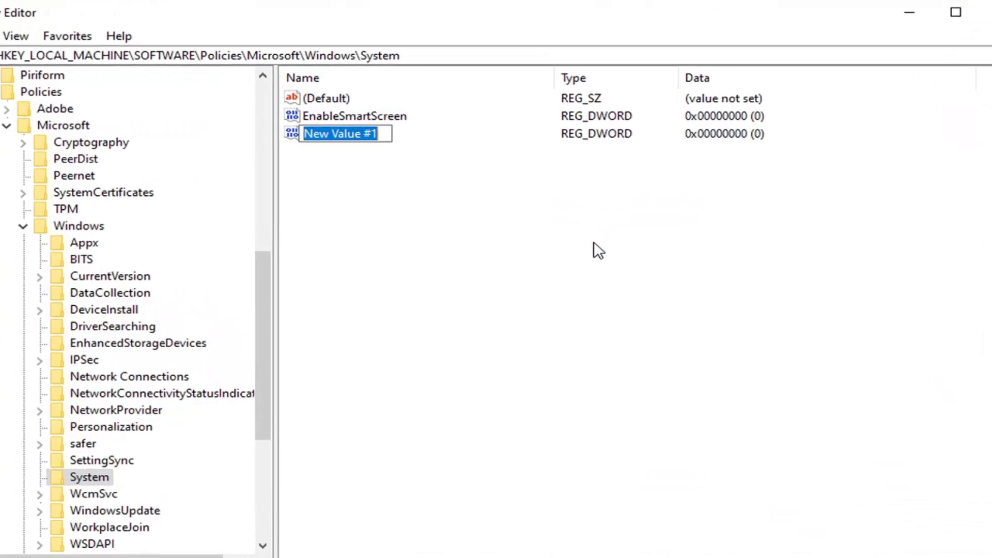
pyautogui.write('AllowBl')
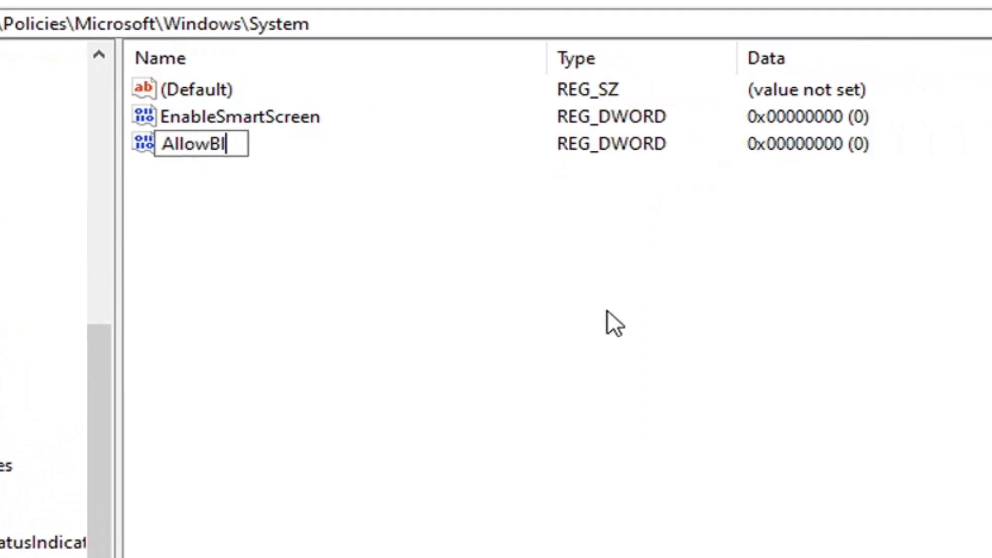
pyautogui.write('ockingApp')
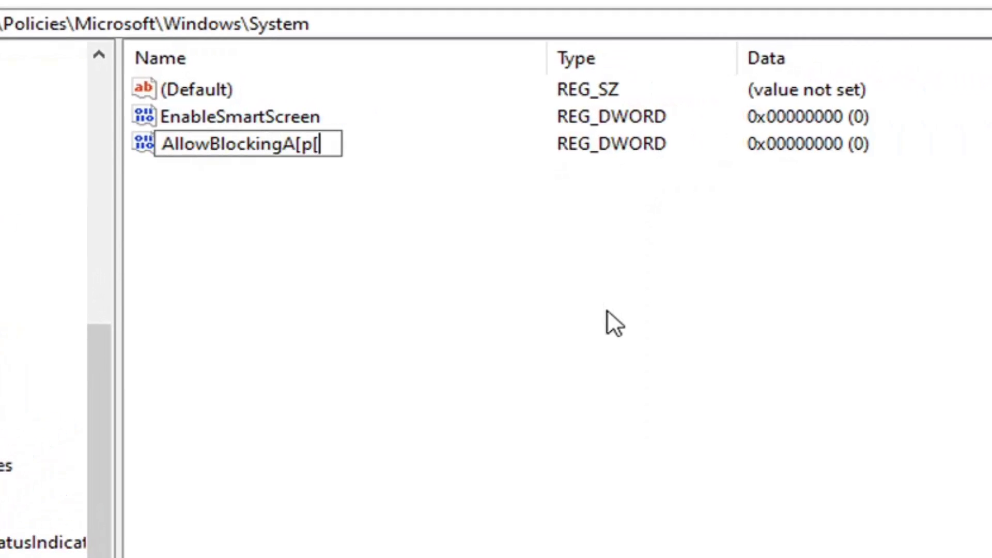
pyautogui.press('BackSpace')
pyautogui.press('BackSpace')
pyautogui.write('ppsAts')
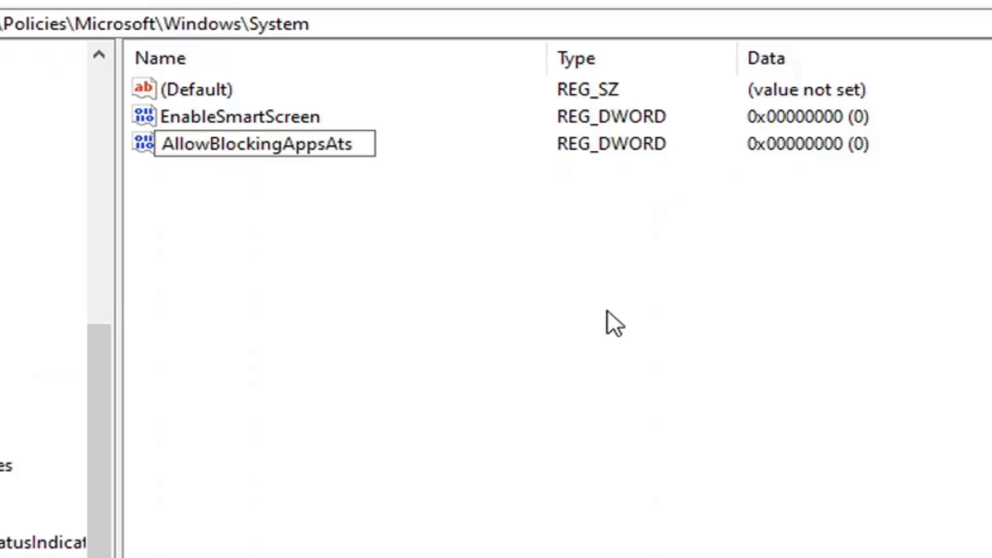
pyautogui.press('BackSpace')
pyautogui.write('Shutdown')
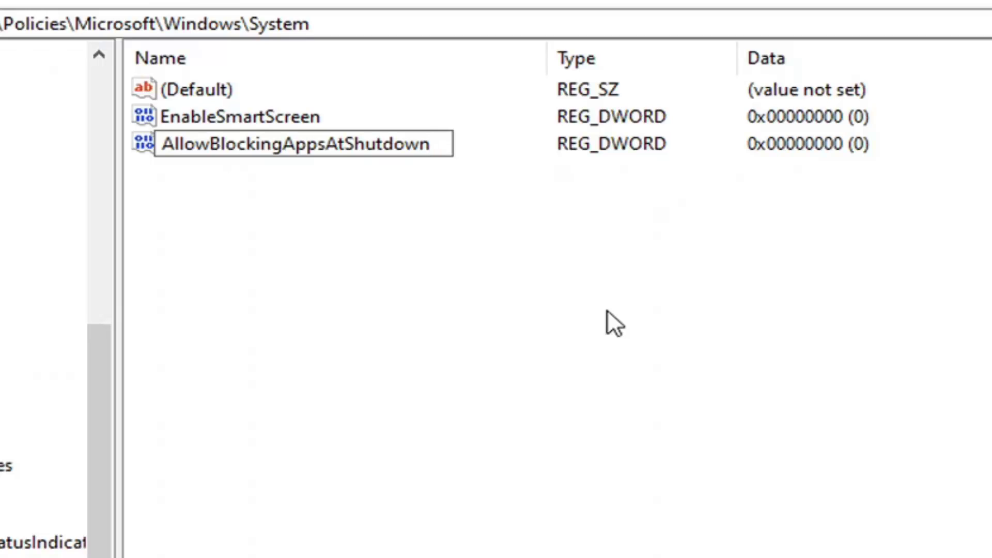
pyautogui.press('Return')
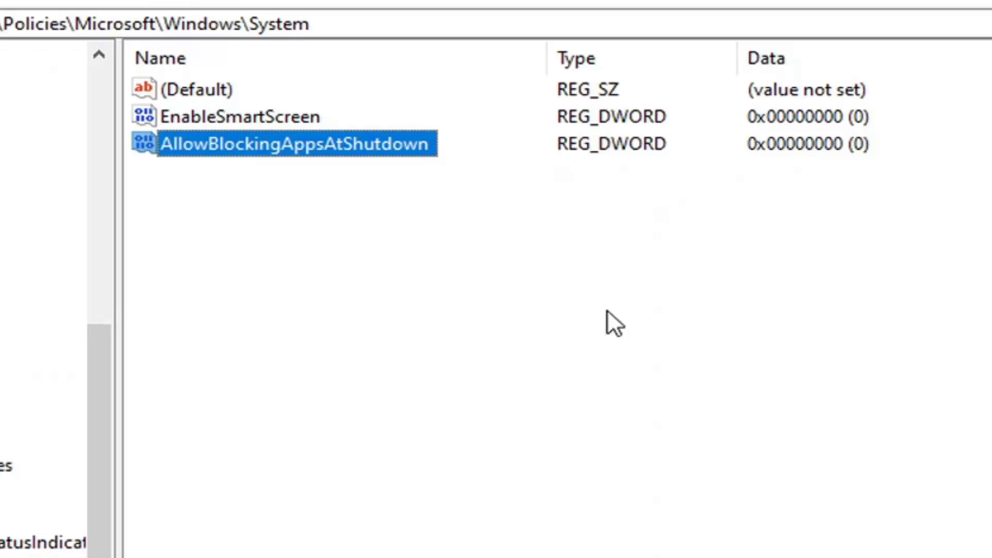
# Step: Change AllowBlockingAppsAtShutdown's value data from 0 to 1 and confirm
pyautogui.doubleClick(308, 145)
pyautogui.moveTo(1, 85); pyautogui.dragTo(440, 132)
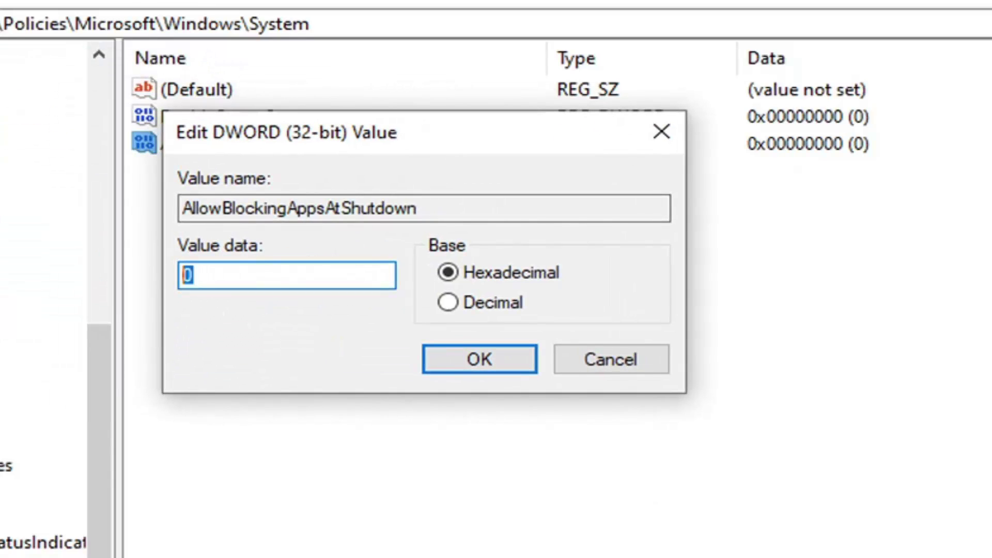
pyautogui.write('1')
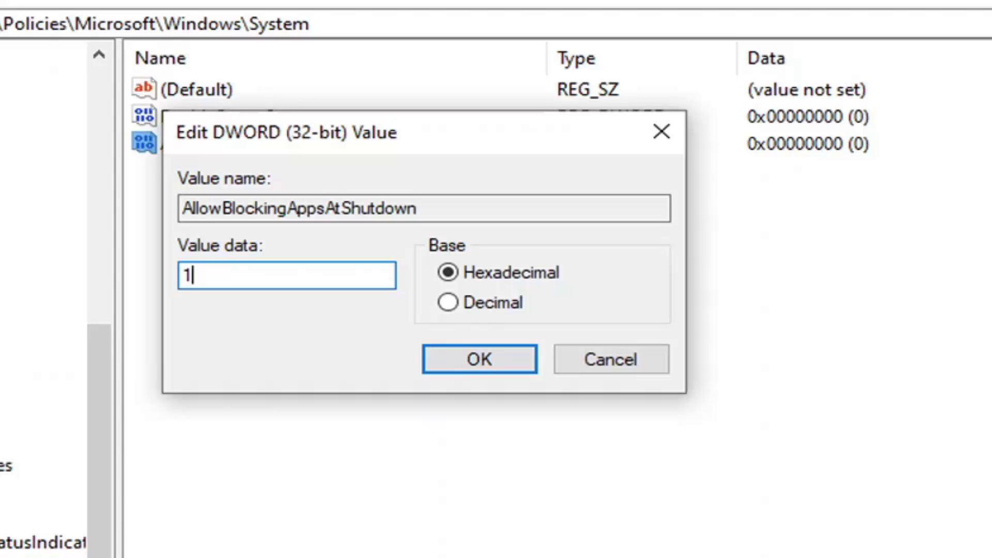
pyautogui.click(473, 359)
# Step: Step back up the key tree toward Computer and close Registry Editor
pyautogui.press('BackSpace')
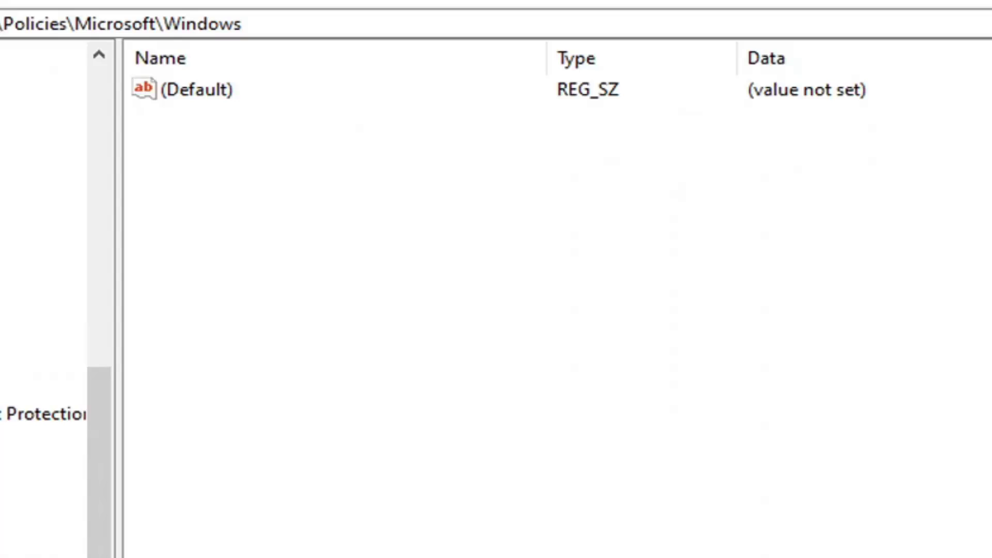
pyautogui.press('BackSpace')
pyautogui.press('BackSpace')
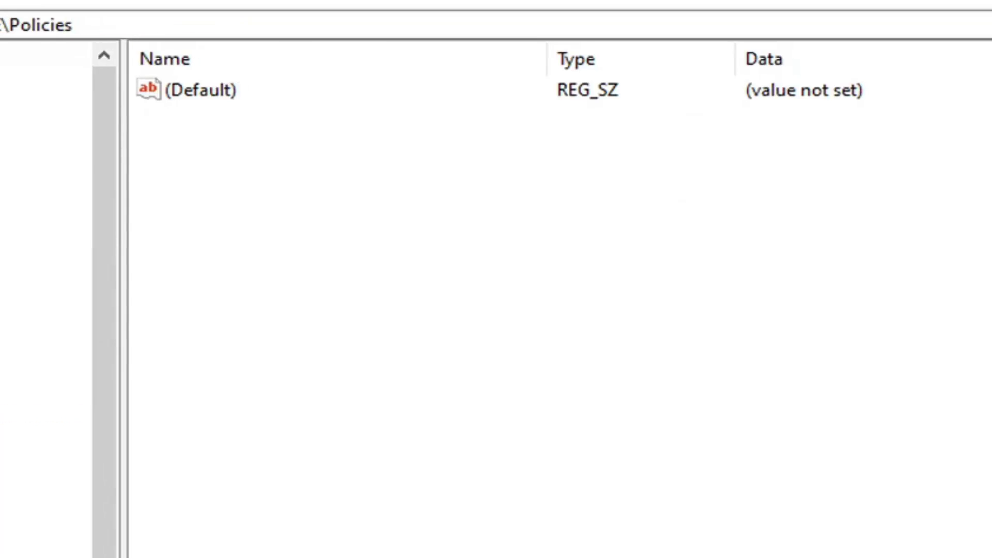
pyautogui.press('BackSpace')
pyautogui.press('BackSpace')
pyautogui.press('BackSpace')
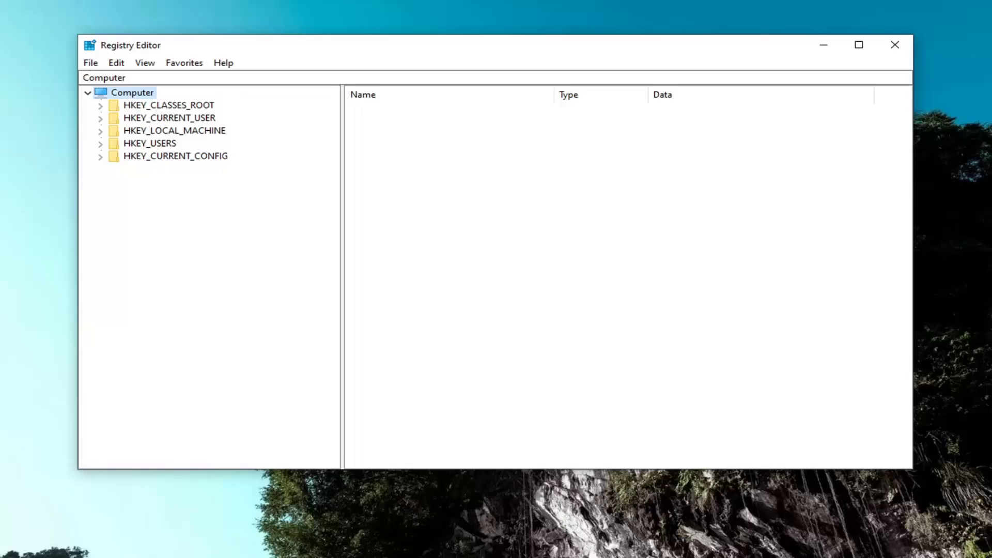
pyautogui.click(895, 44)
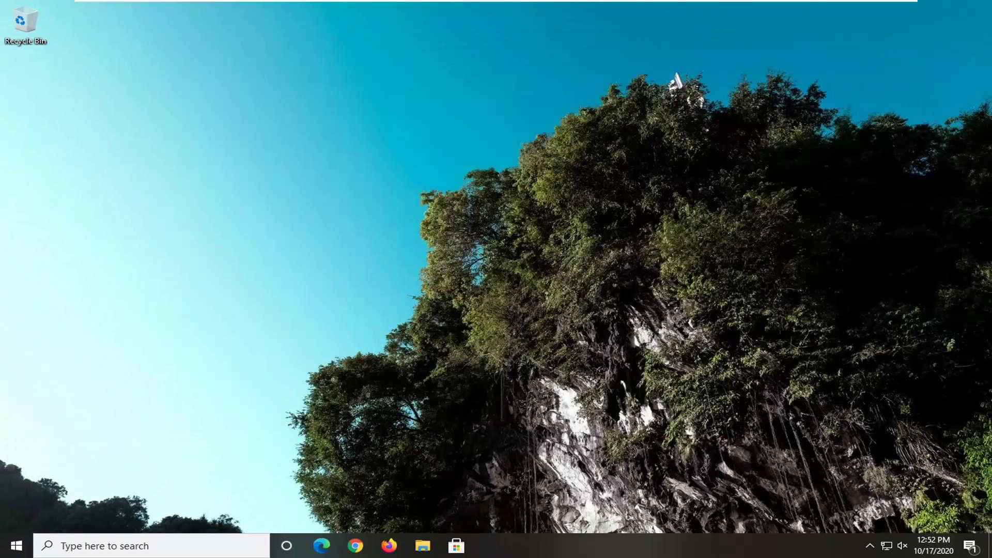